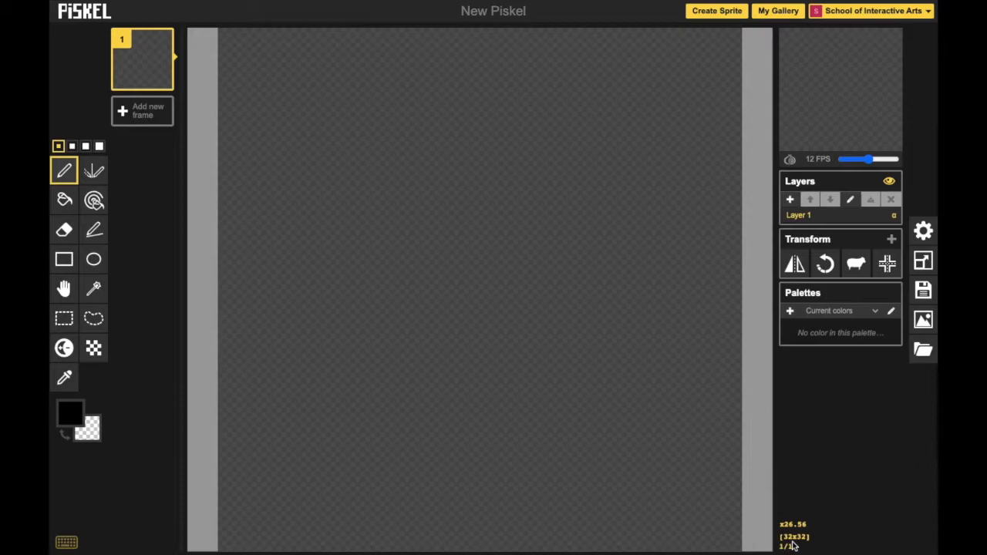
# Look at the canvas resize settings and close them without changing the size.
pyautogui.click(924, 264)
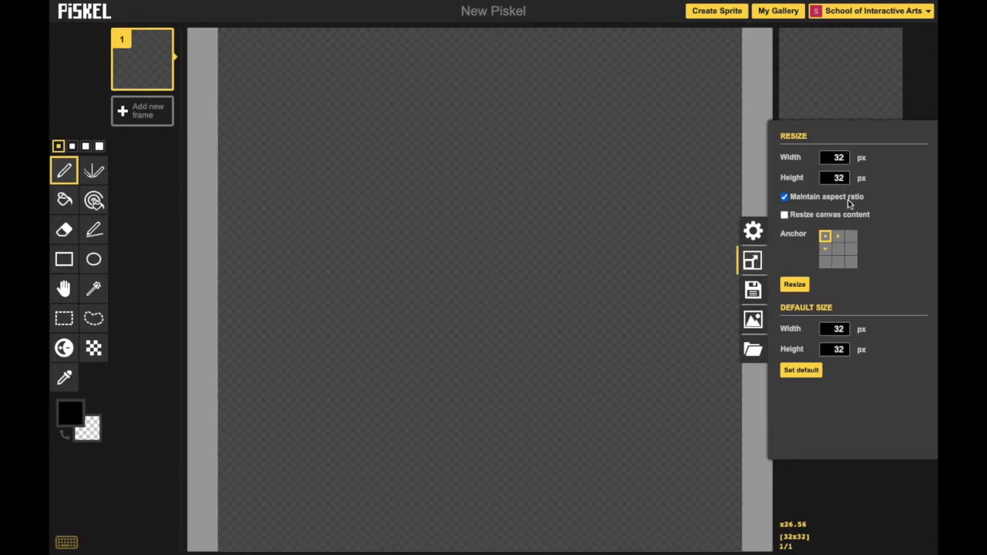
pyautogui.click(846, 515)
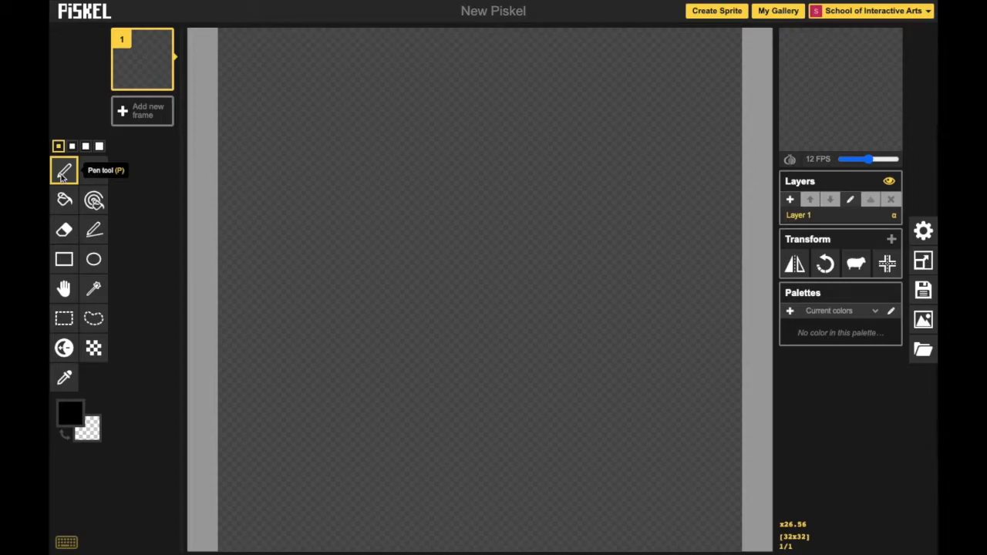
pyautogui.click(149, 155)
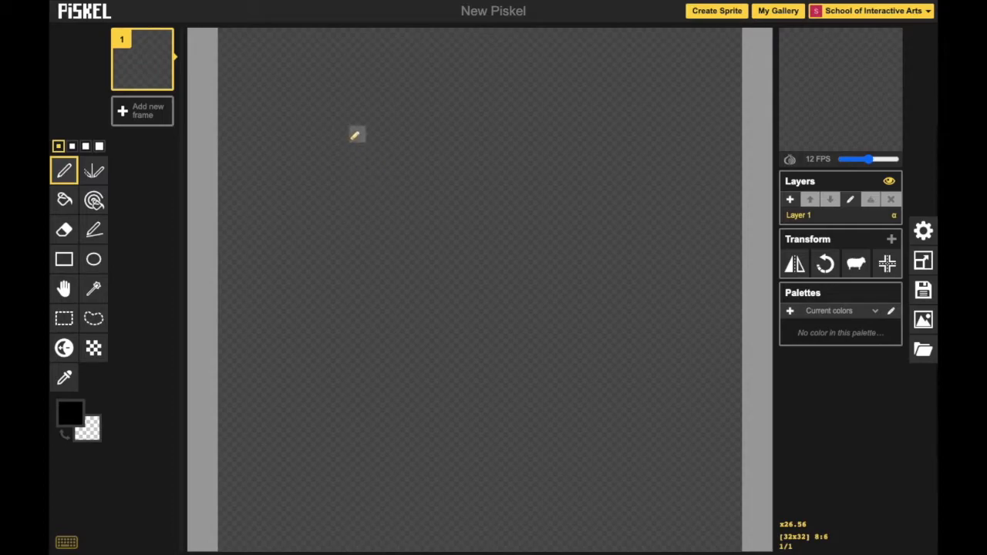
# Draw scattered single black pixels, a horizontal line and a winding freehand line with the Pen tool at 1-pixel size.
pyautogui.click(355, 135)
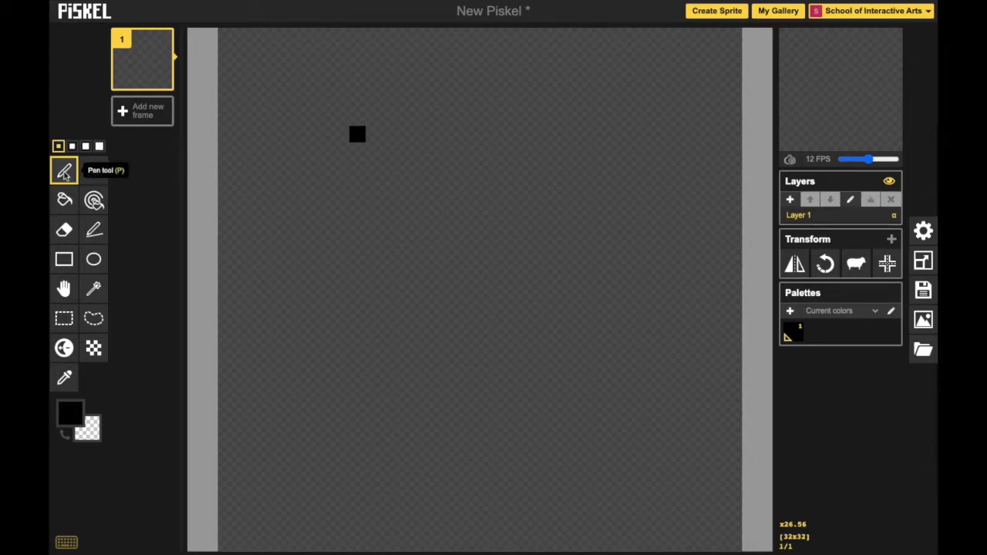
pyautogui.click(308, 183)
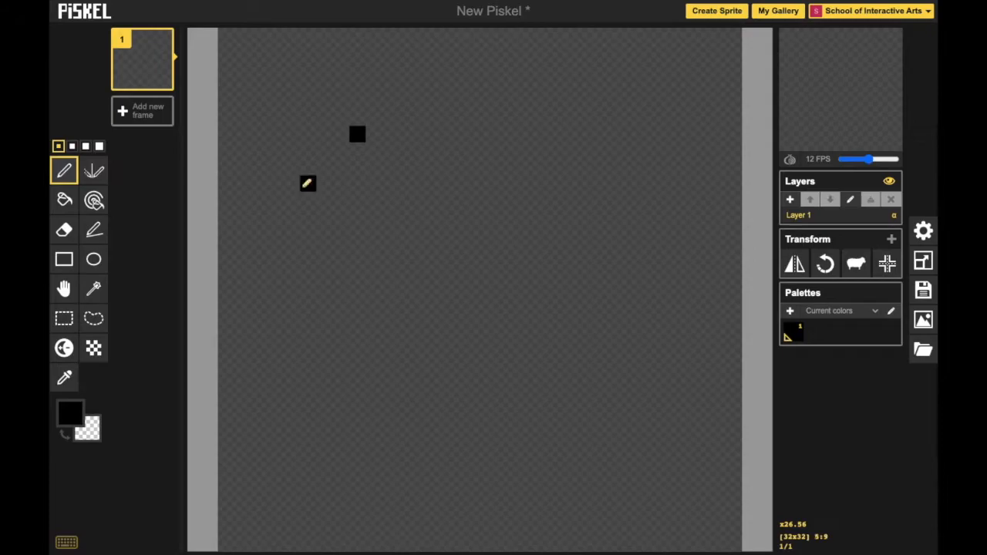
pyautogui.click(341, 183)
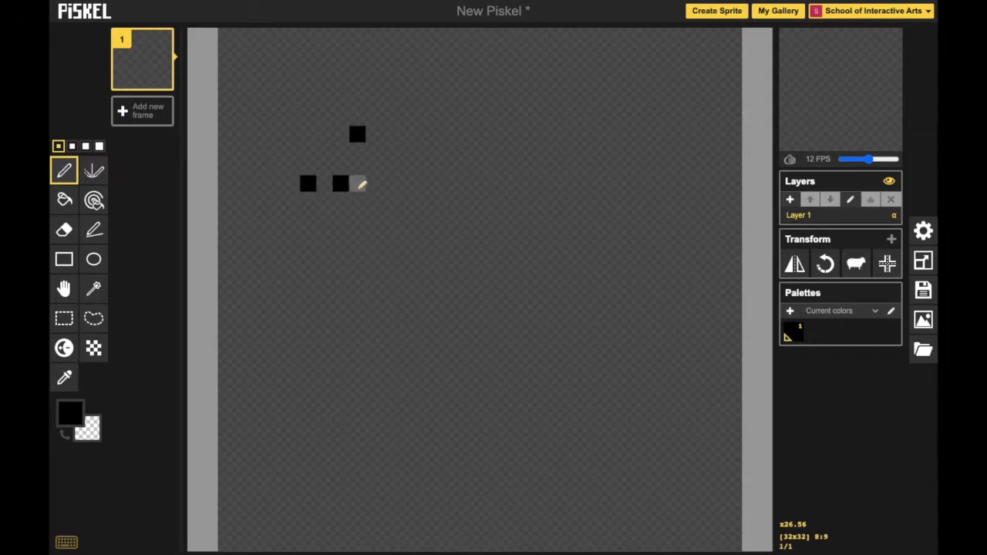
pyautogui.click(373, 184)
pyautogui.click(389, 184)
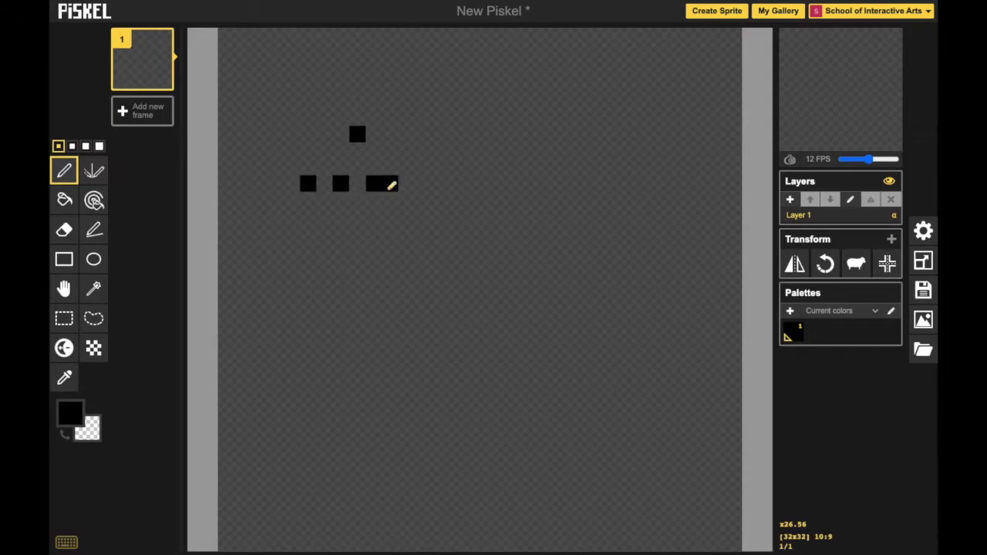
pyautogui.click(423, 183)
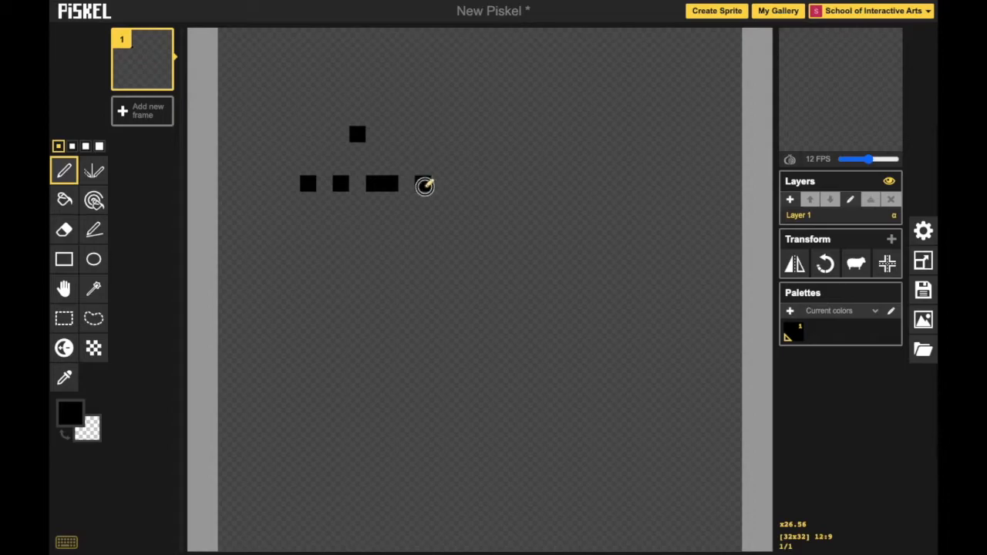
pyautogui.click(438, 101)
pyautogui.click(471, 118)
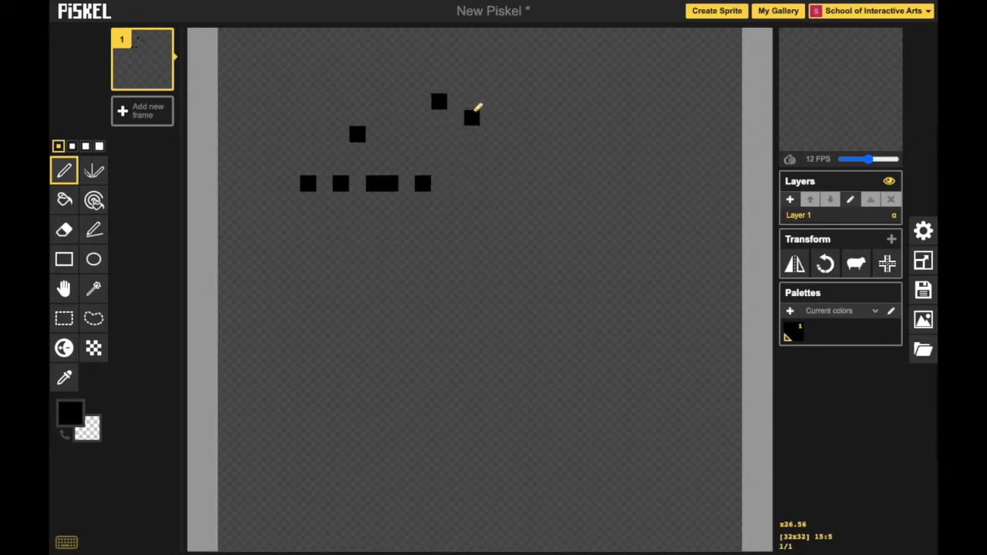
pyautogui.moveTo(487, 167); pyautogui.dragTo(652, 167)
pyautogui.moveTo(540, 199)
pyautogui.mouseDown()
pyautogui.moveTo(460, 270)
pyautogui.moveTo(415, 234)
pyautogui.moveTo(367, 299)
pyautogui.moveTo(354, 344)
pyautogui.moveTo(367, 356)
pyautogui.moveTo(412, 347)
pyautogui.mouseUp()
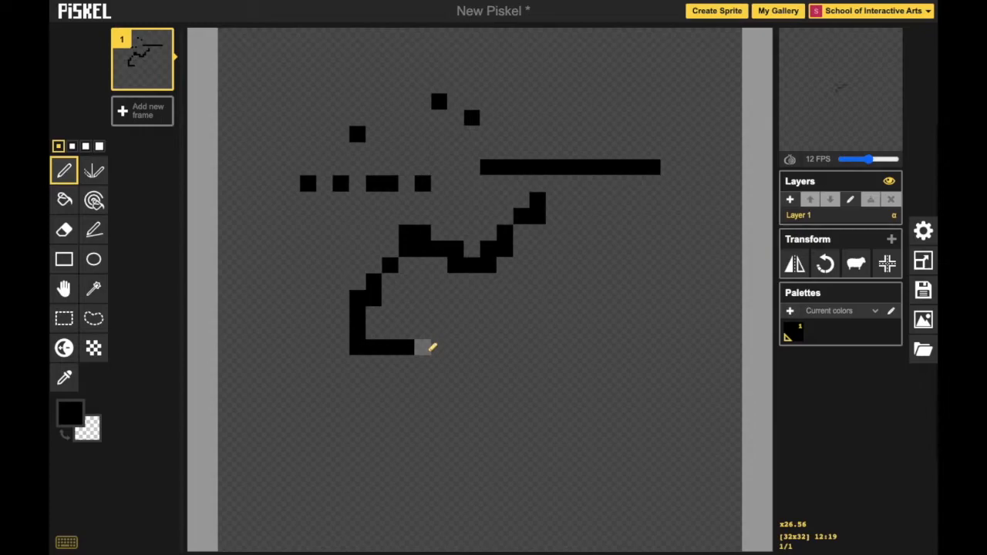
# Undo all the pen strokes until the canvas is empty.
pyautogui.hotkey('ctrl', 'z')
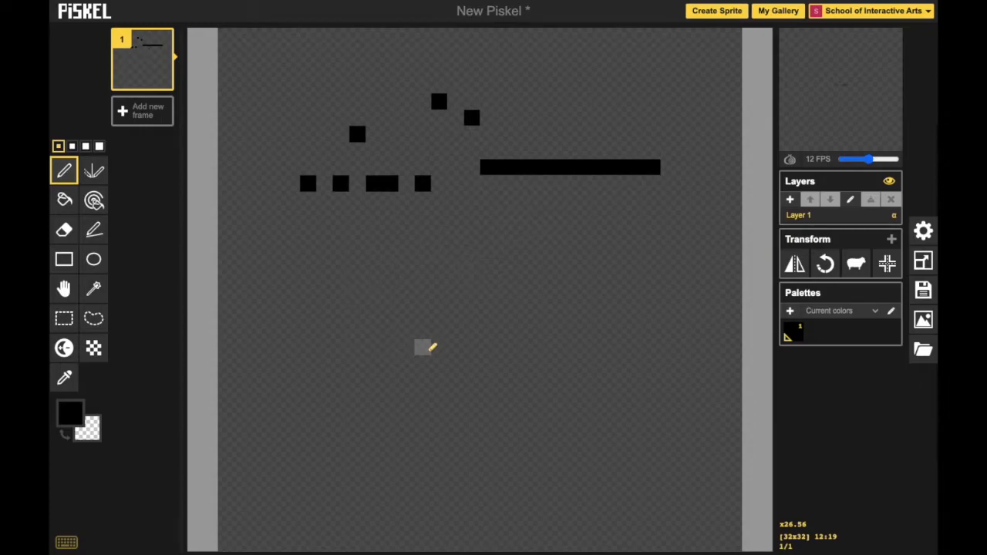
pyautogui.hotkey('ctrl', 'z')
pyautogui.hotkey('ctrl', 'z')
pyautogui.hotkey('ctrl', 'z')
pyautogui.hotkey('ctrl', 'z')
pyautogui.hotkey('ctrl', 'z')
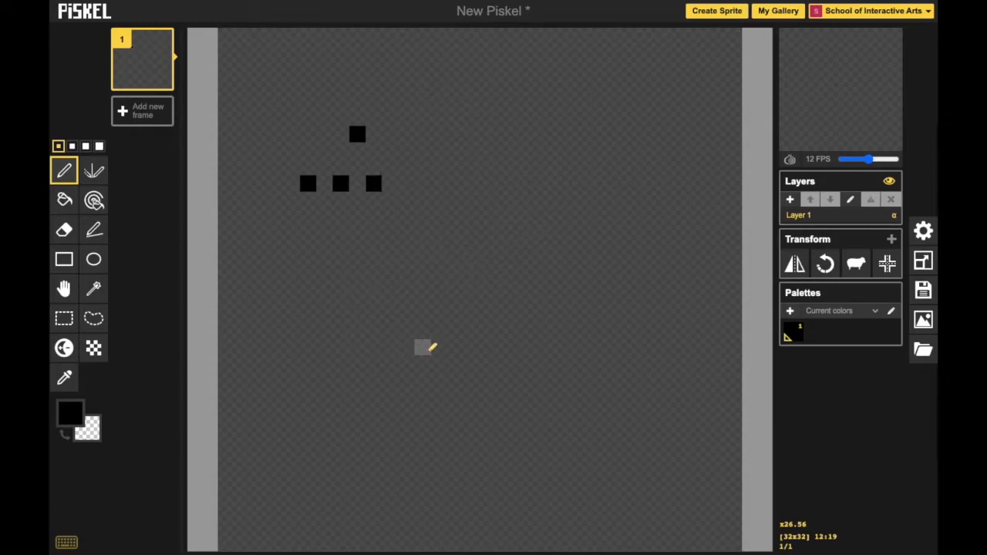
pyautogui.hotkey('ctrl', 'z')
pyautogui.hotkey('ctrl', 'z')
pyautogui.hotkey('ctrl', 'z')
pyautogui.hotkey('ctrl', 'z')
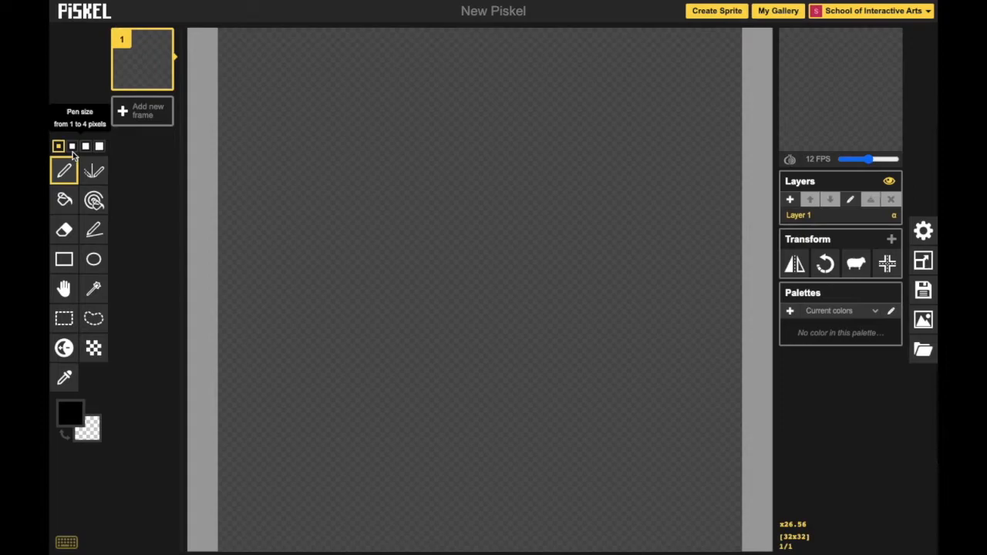
# Stamp a column of black squares down the canvas with the Pen tool at 2-, 3- and 4-pixel sizes.
pyautogui.click(72, 147)
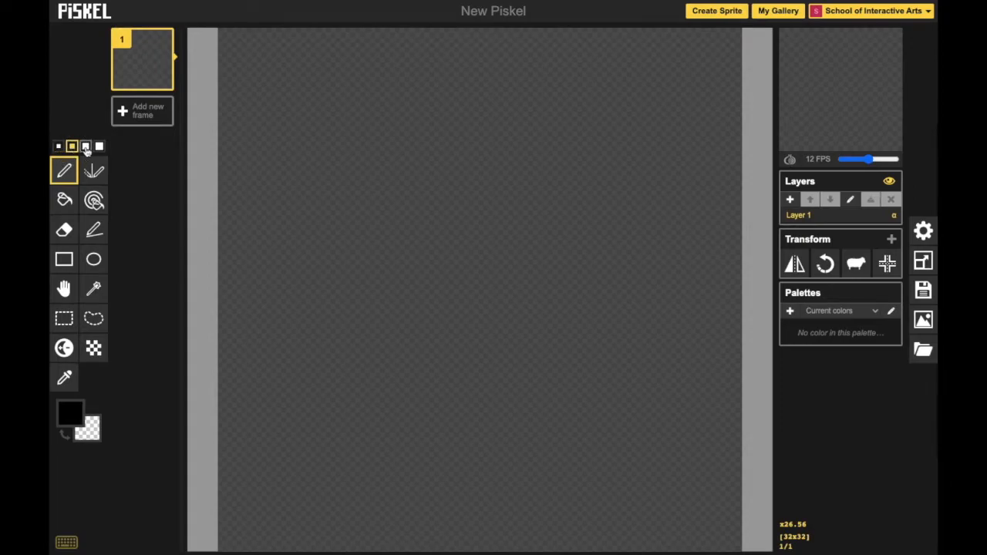
pyautogui.click(332, 127)
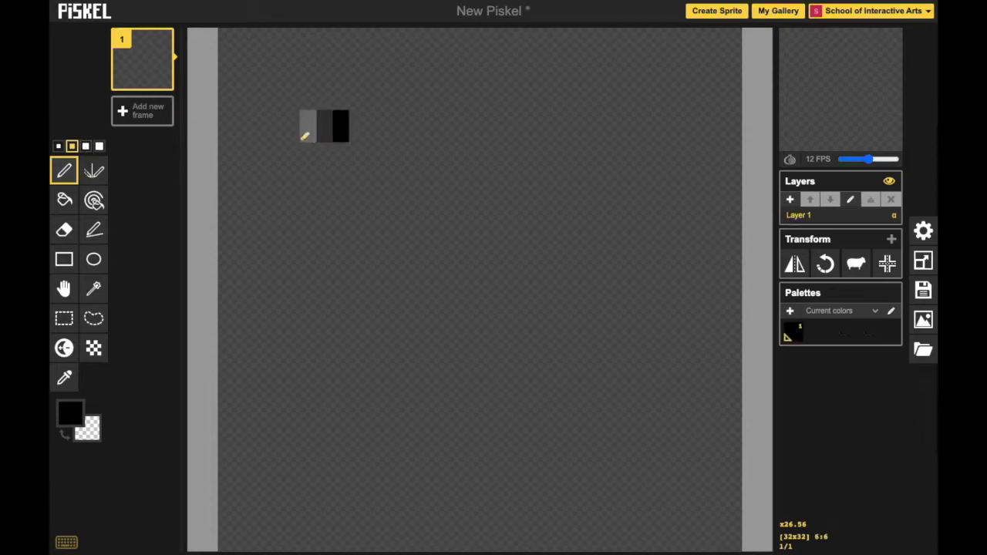
pyautogui.click(85, 146)
pyautogui.click(323, 184)
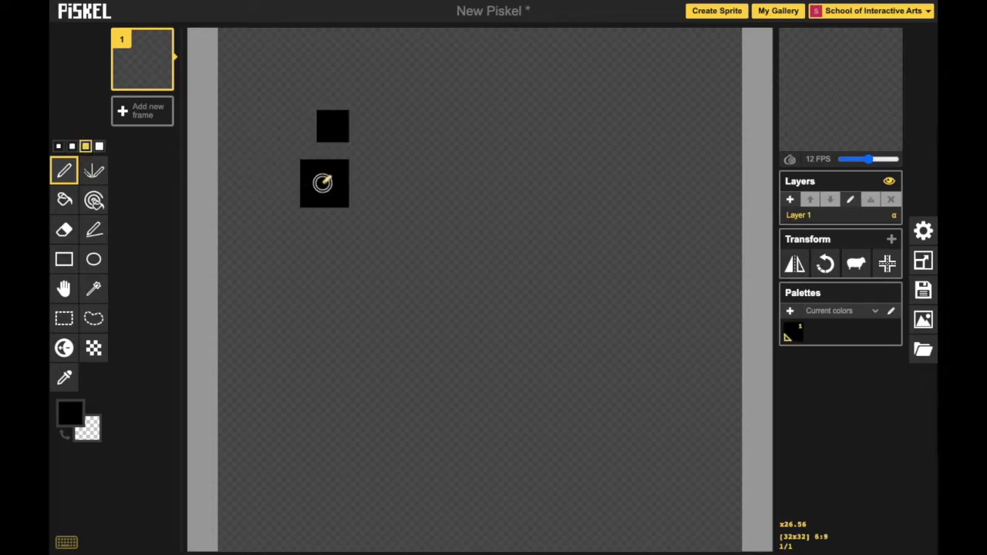
pyautogui.click(99, 147)
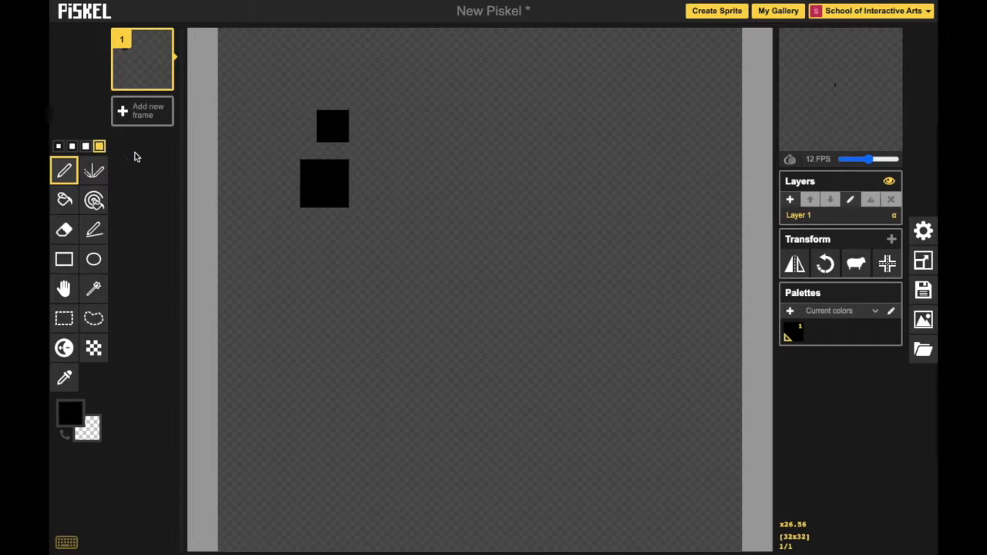
pyautogui.click(324, 267)
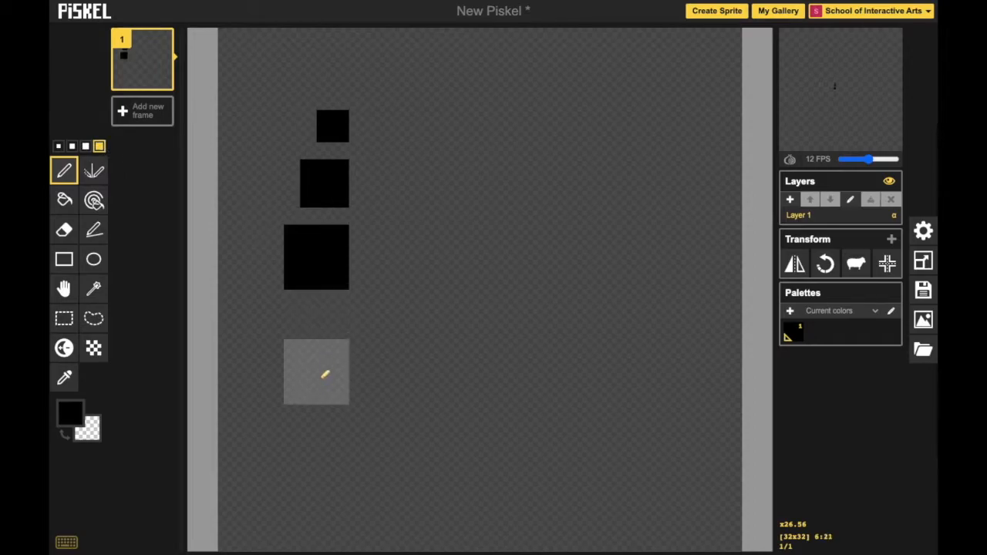
pyautogui.click(324, 375)
pyautogui.click(321, 447)
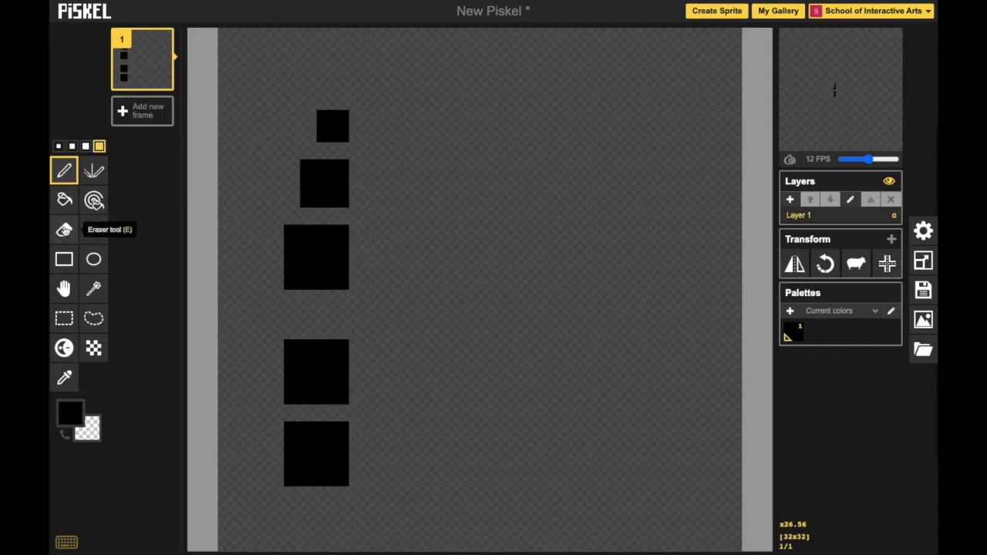
# Erase the column of black squares from the lowest one upward with the Eraser at 4-pixel size.
pyautogui.click(64, 229)
pyautogui.click(322, 464)
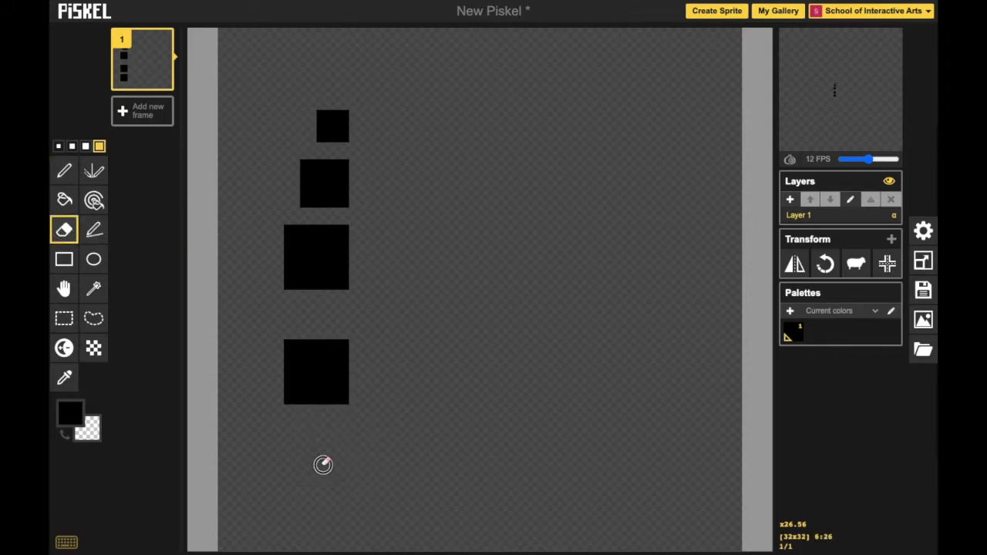
pyautogui.click(318, 375)
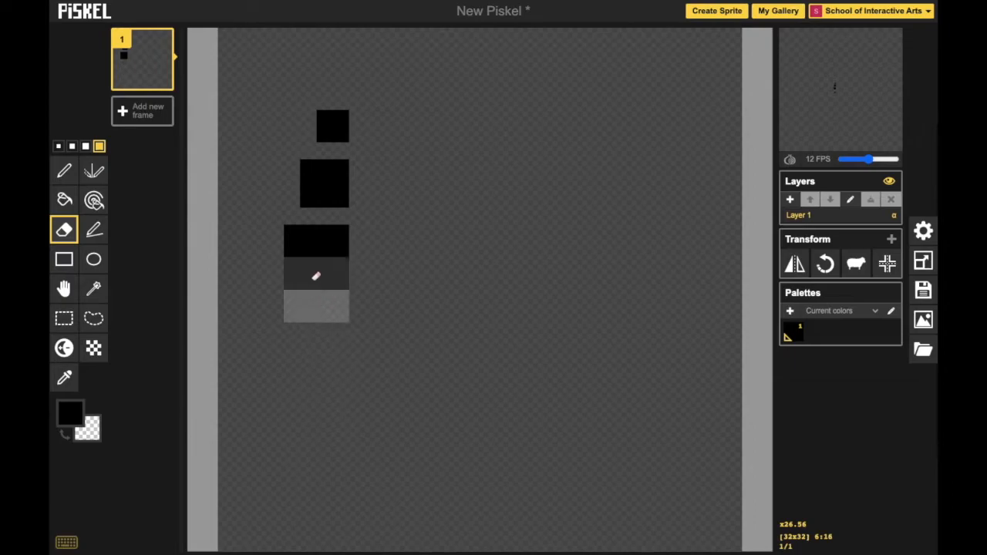
pyautogui.click(327, 301)
pyautogui.click(322, 271)
pyautogui.moveTo(322, 272)
pyautogui.mouseDown()
pyautogui.moveTo(318, 170)
pyautogui.moveTo(331, 137)
pyautogui.mouseUp()
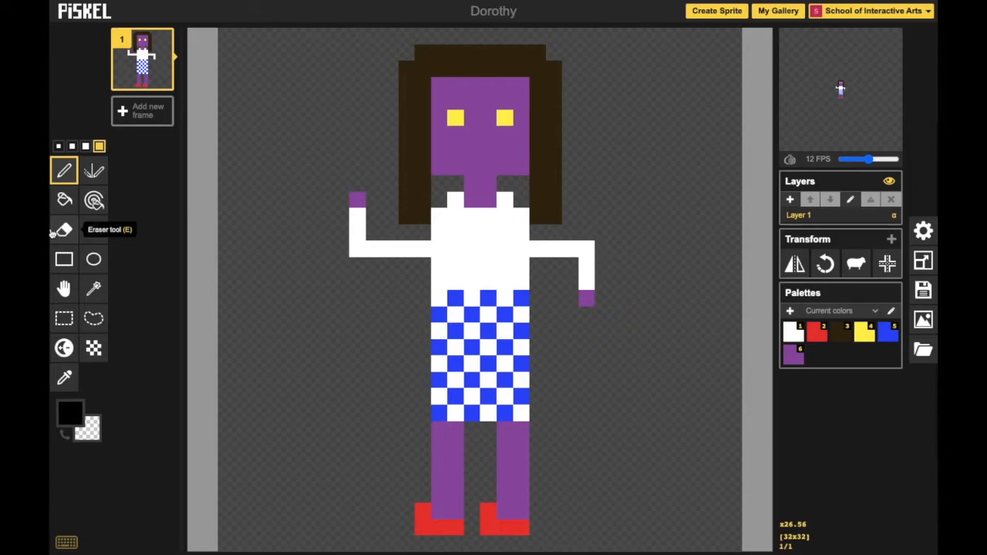
# Try drawing a 1-pixel black rectangle left of the Dorothy figure and an ellipse right of it, and undo both shapes.
pyautogui.click(64, 260)
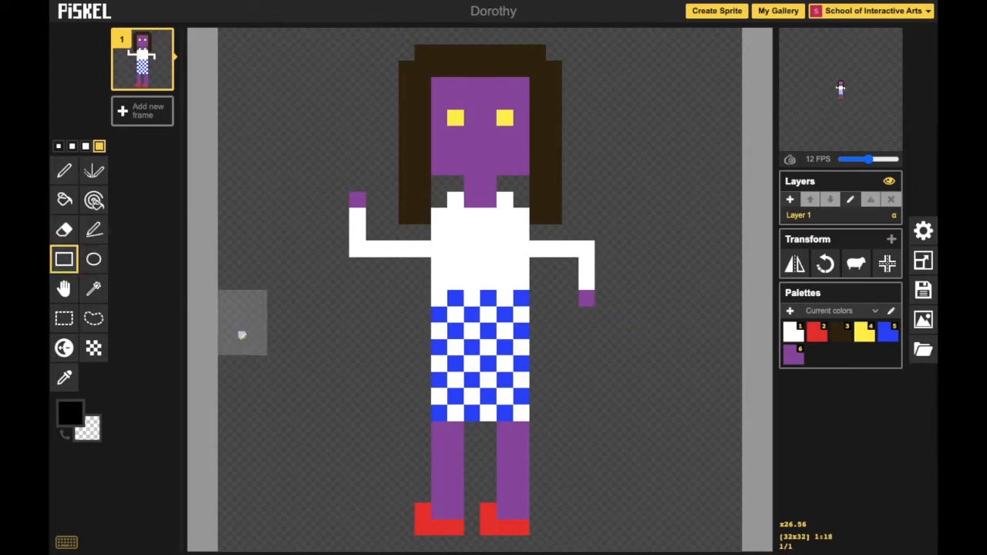
pyautogui.click(58, 145)
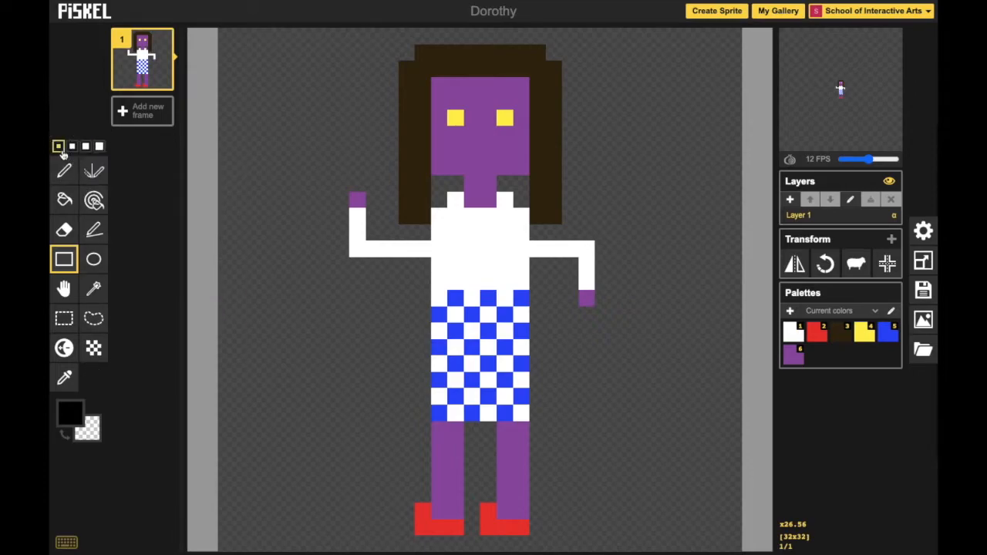
pyautogui.moveTo(257, 333); pyautogui.dragTo(364, 449)
pyautogui.click(94, 259)
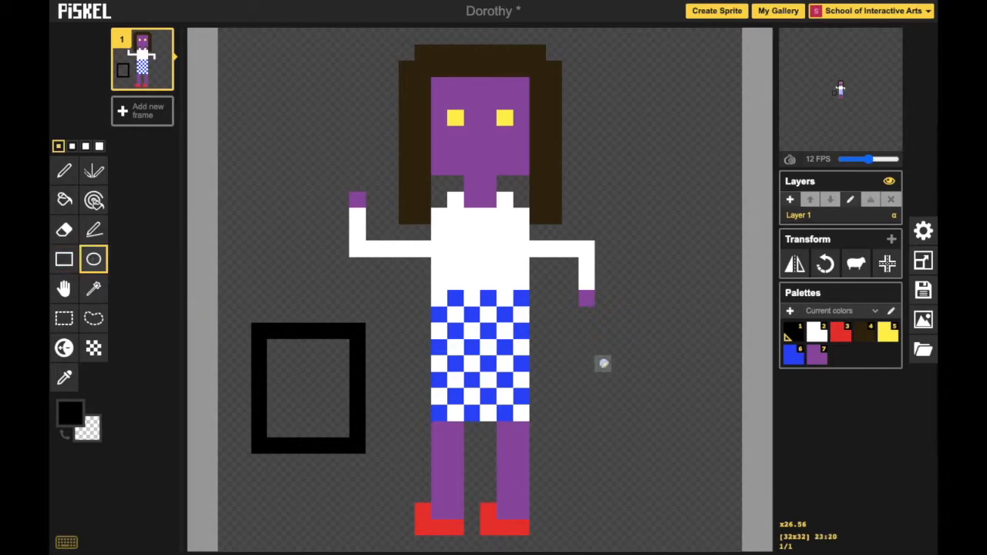
pyautogui.moveTo(586, 357); pyautogui.dragTo(689, 472)
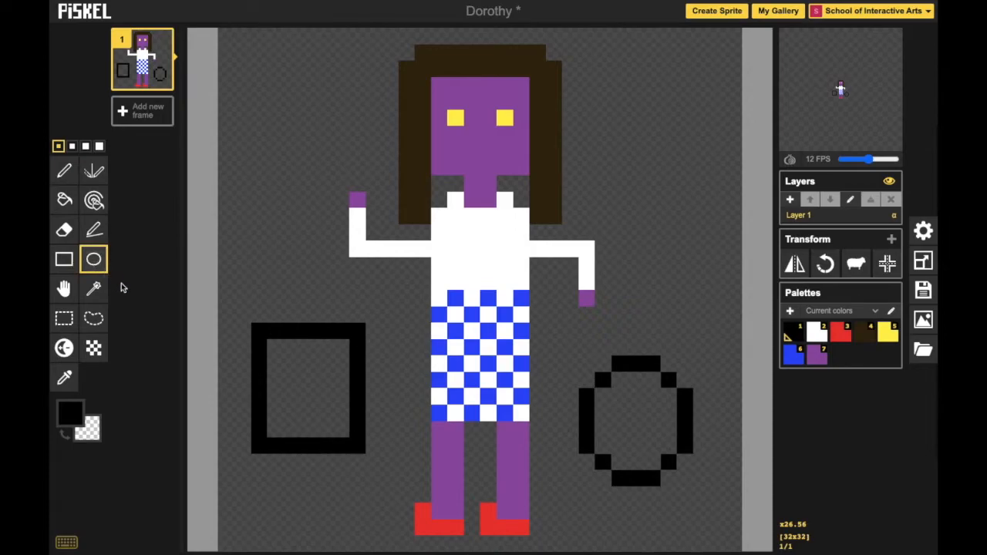
pyautogui.hotkey('ctrl', 'z')
pyautogui.hotkey('ctrl', 'z')
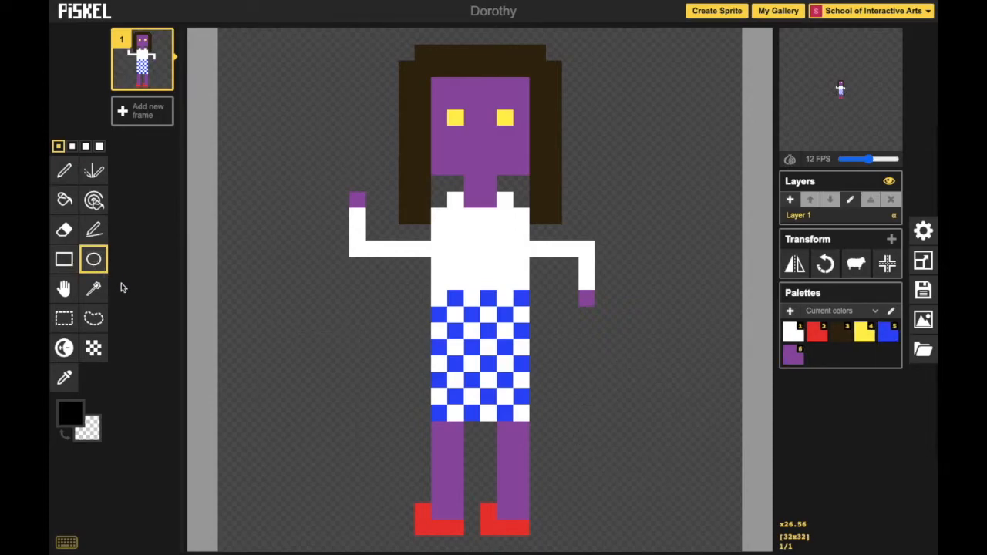
# Set the primary drawing colour to green.
pyautogui.click(68, 416)
pyautogui.moveTo(108, 449); pyautogui.dragTo(178, 467)
# Try shifting the whole Dorothy figure on the canvas with the Move tool.
pyautogui.click(54, 298)
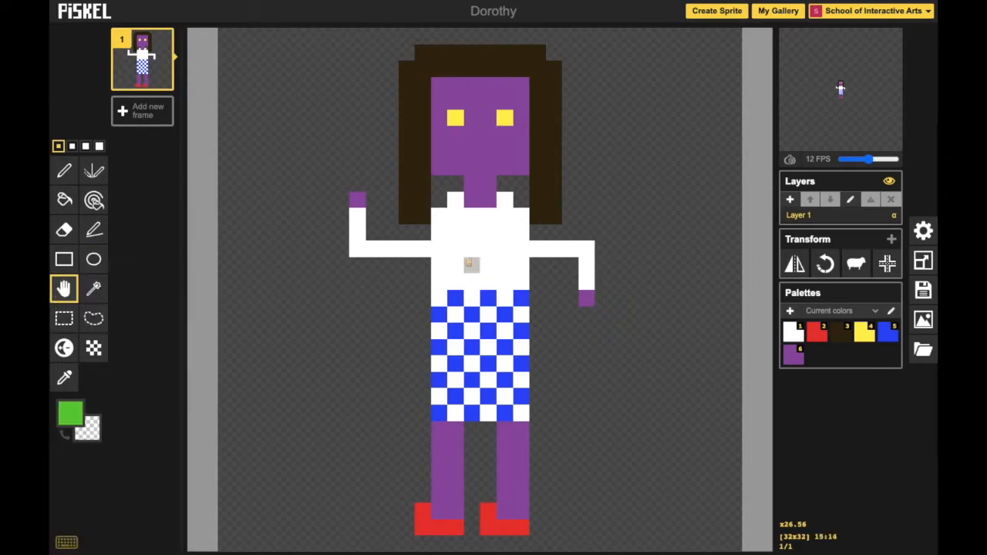
pyautogui.moveTo(471, 267)
pyautogui.mouseDown()
pyautogui.moveTo(498, 273)
pyautogui.moveTo(534, 260)
pyautogui.moveTo(476, 262)
pyautogui.moveTo(486, 260)
pyautogui.mouseUp()
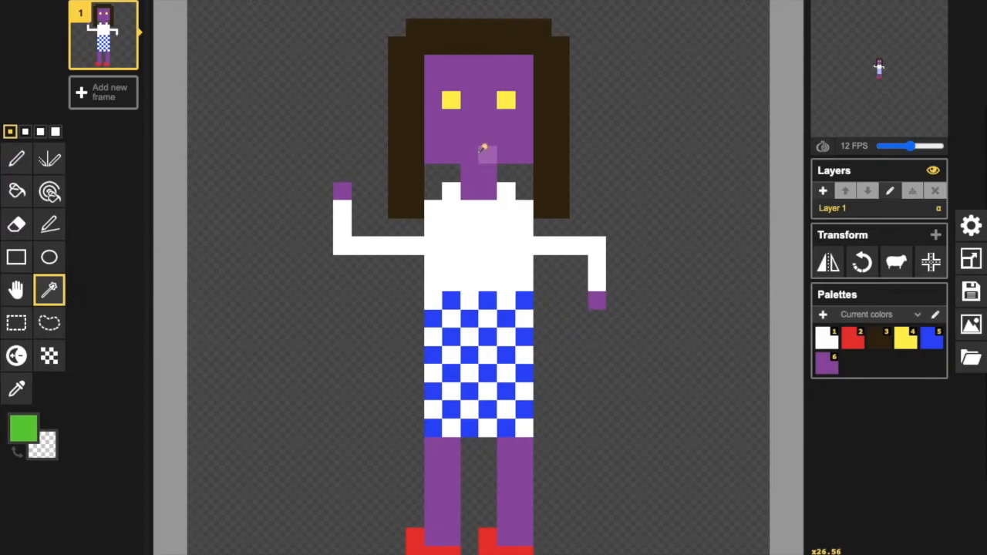
# Try moving the purple face and neck to the right of the figure with Shape selection, and undo the move.
pyautogui.click(482, 148)
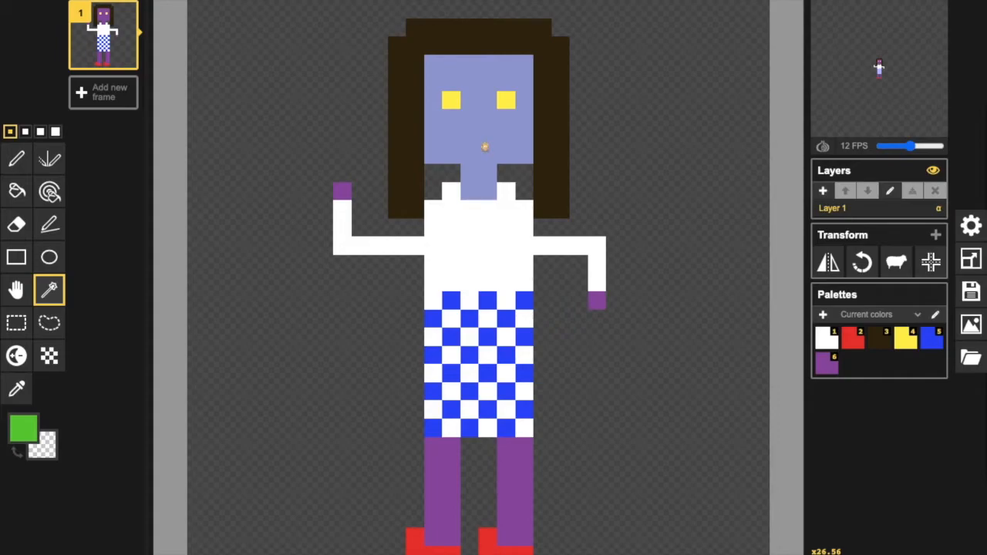
pyautogui.moveTo(486, 146); pyautogui.dragTo(678, 159)
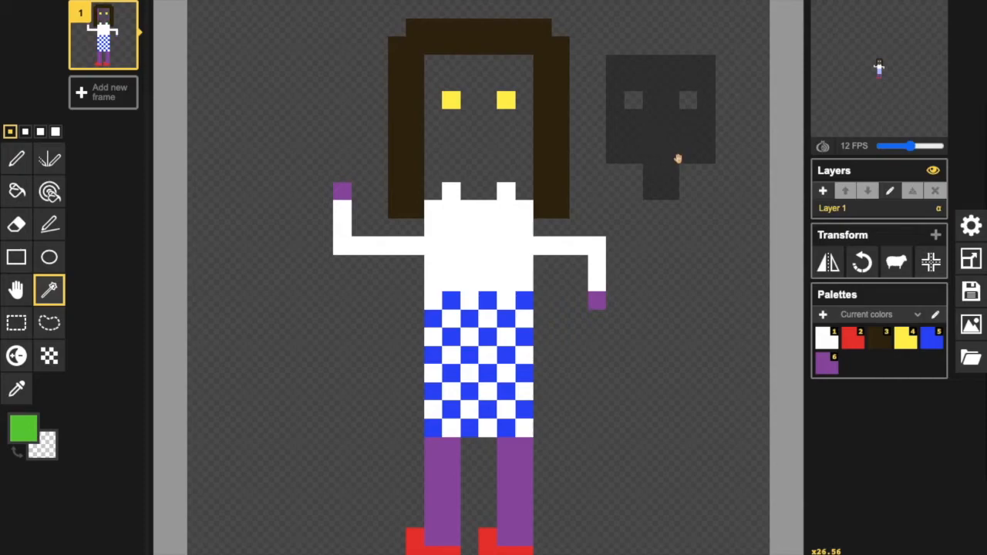
pyautogui.click(704, 224)
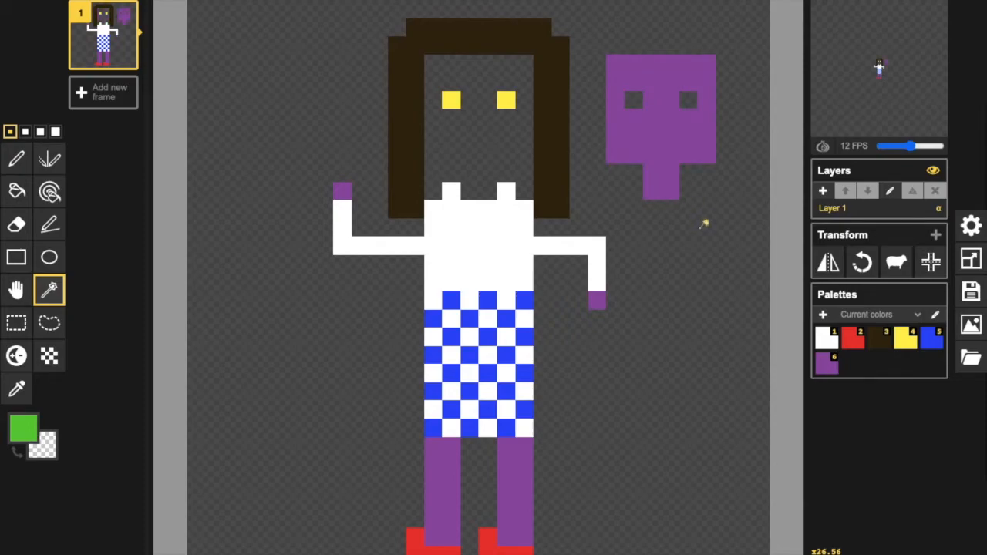
pyautogui.hotkey('ctrl', 'z')
pyautogui.hotkey('ctrl', 'z')
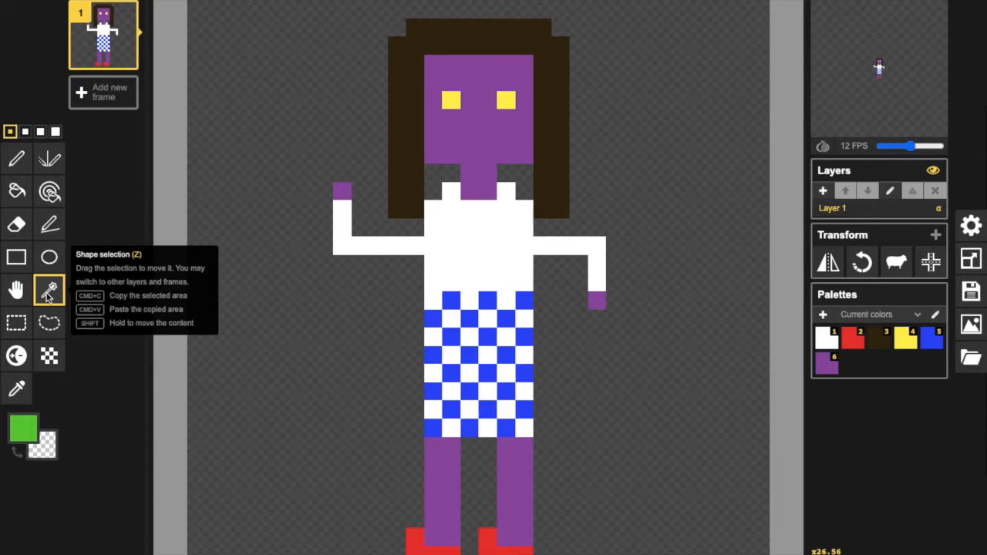
# Select the checkered skirt and upper legs with Rectangle selection and move them to the right of the figure.
pyautogui.click(16, 322)
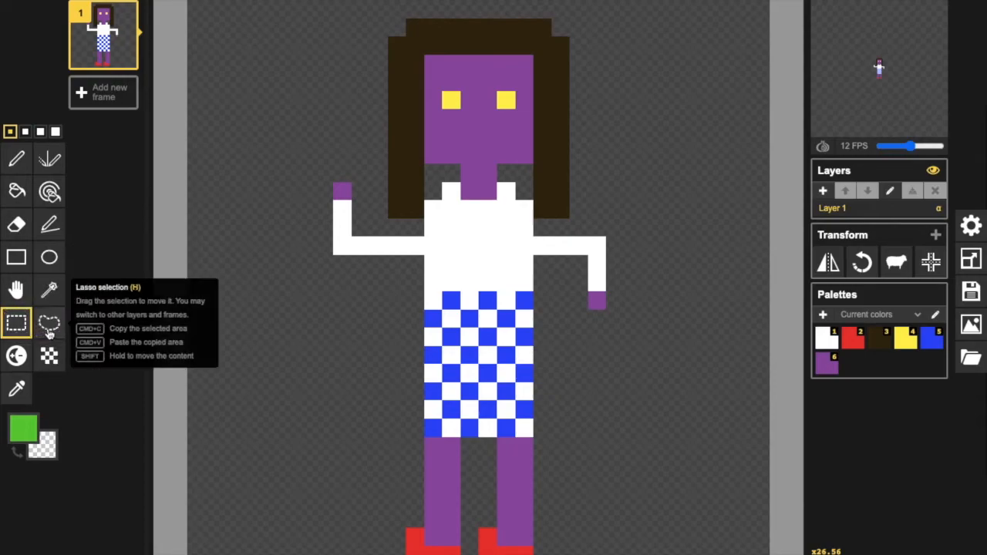
pyautogui.moveTo(341, 298); pyautogui.dragTo(635, 482)
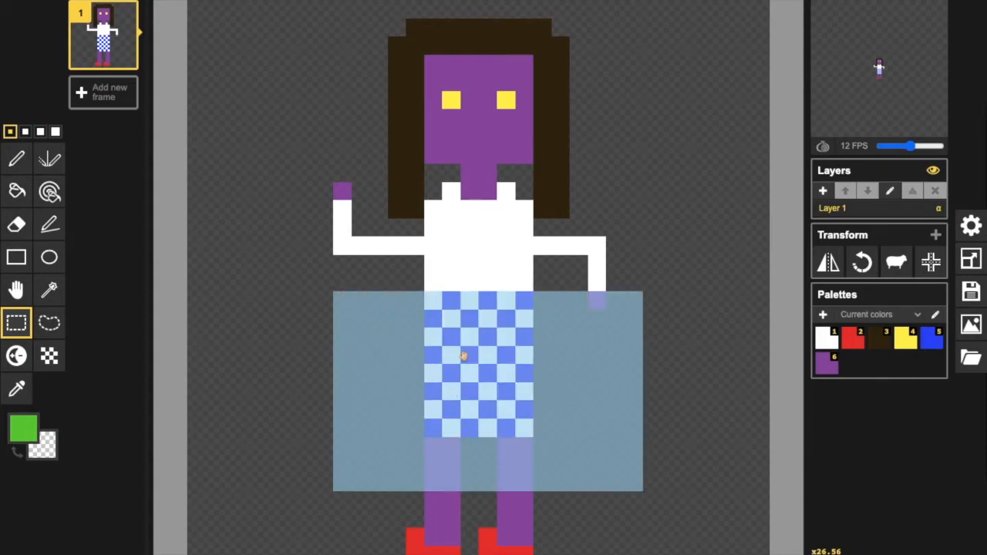
pyautogui.moveTo(467, 355); pyautogui.dragTo(690, 373)
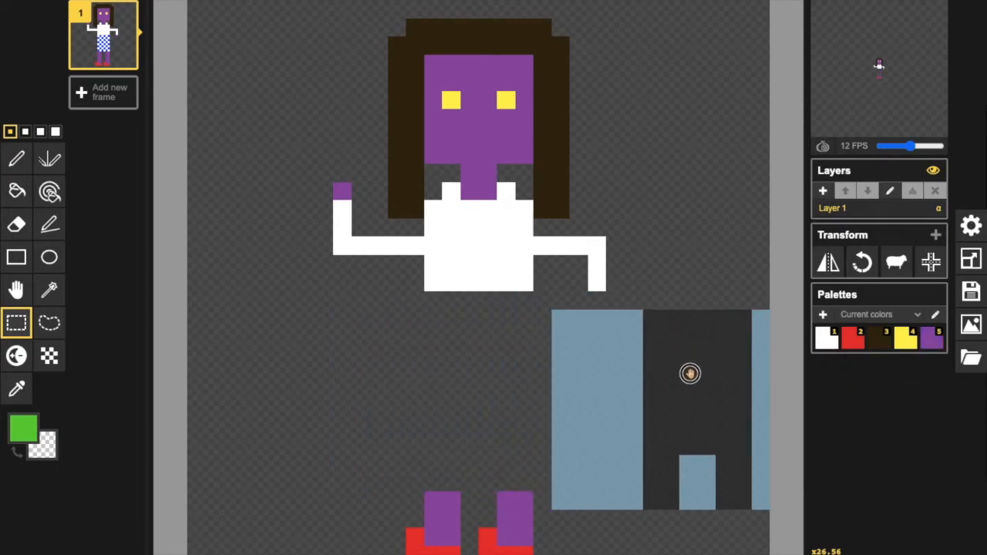
pyautogui.click(714, 245)
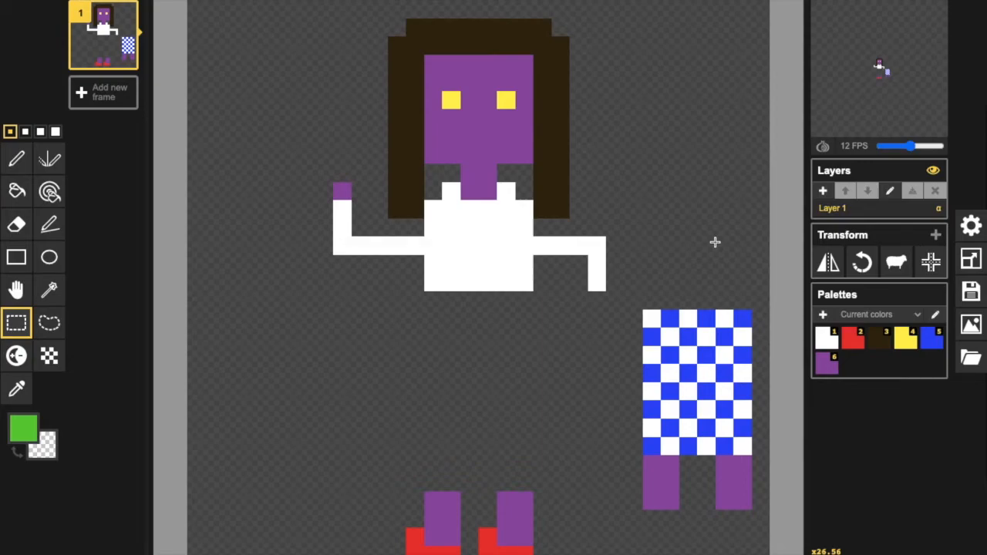
# Undo the move of the checkered skirt and upper legs.
pyautogui.hotkey('ctrl', 'z')
pyautogui.hotkey('ctrl', 'z')
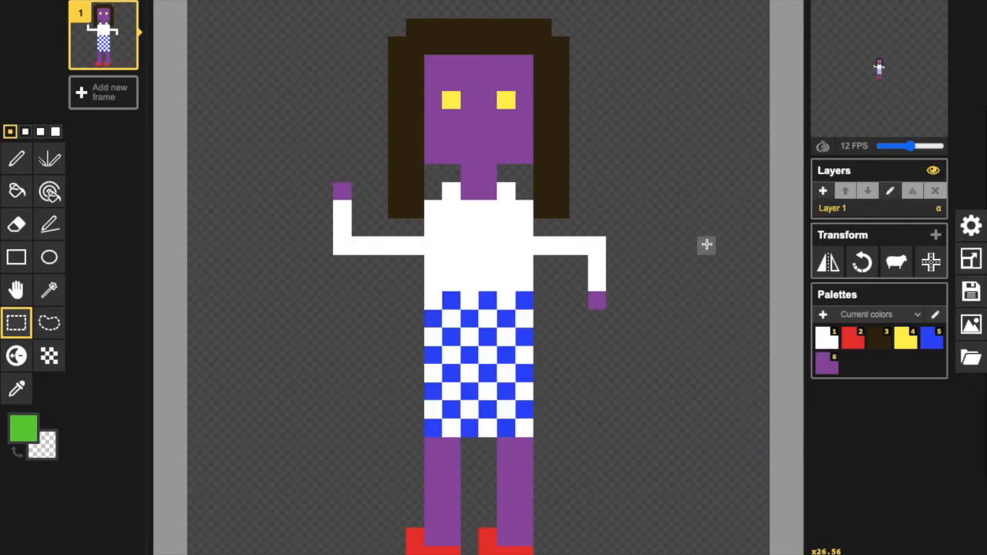
# Try moving the head, torso and upper part of the skirt to the left with Lasso selection, and undo the move.
pyautogui.click(49, 323)
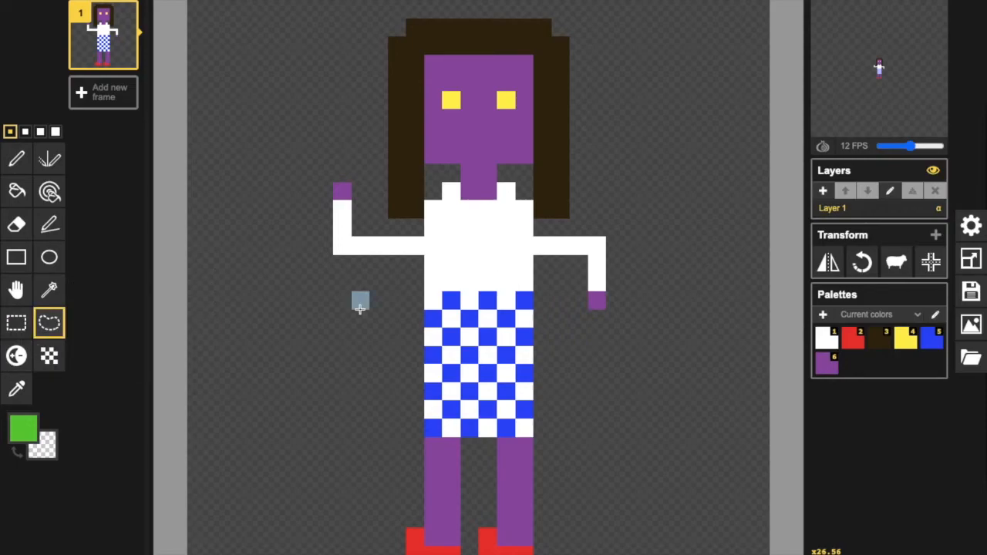
pyautogui.click(359, 307)
pyautogui.moveTo(249, 352)
pyautogui.mouseDown()
pyautogui.moveTo(392, 375)
pyautogui.moveTo(586, 199)
pyautogui.moveTo(628, 90)
pyautogui.moveTo(496, 27)
pyautogui.moveTo(253, 77)
pyautogui.moveTo(235, 183)
pyautogui.mouseUp()
pyautogui.moveTo(486, 172)
pyautogui.mouseDown()
pyautogui.moveTo(738, 132)
pyautogui.moveTo(517, 124)
pyautogui.moveTo(374, 176)
pyautogui.moveTo(371, 194)
pyautogui.mouseUp()
pyautogui.click(615, 105)
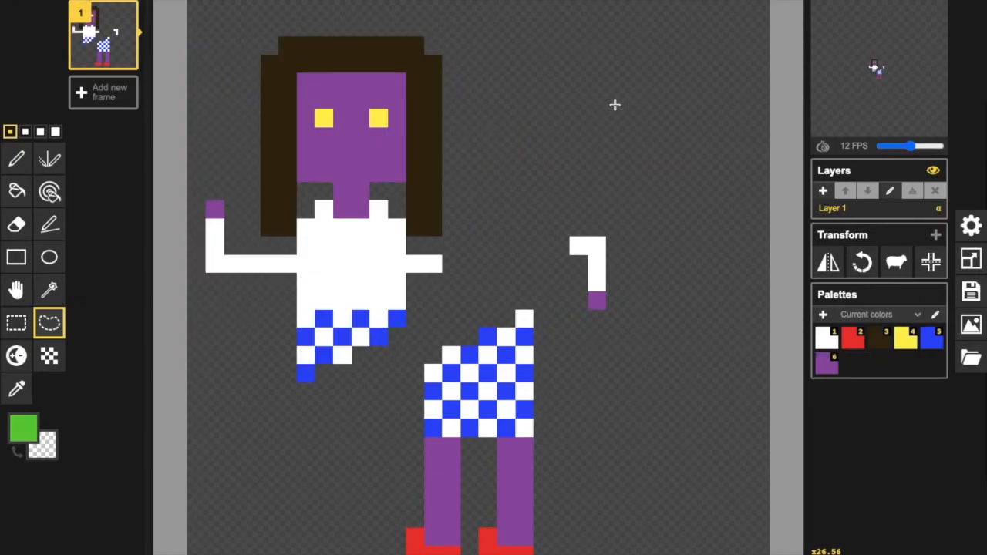
pyautogui.hotkey('ctrl', 'z')
pyautogui.hotkey('ctrl', 'z')
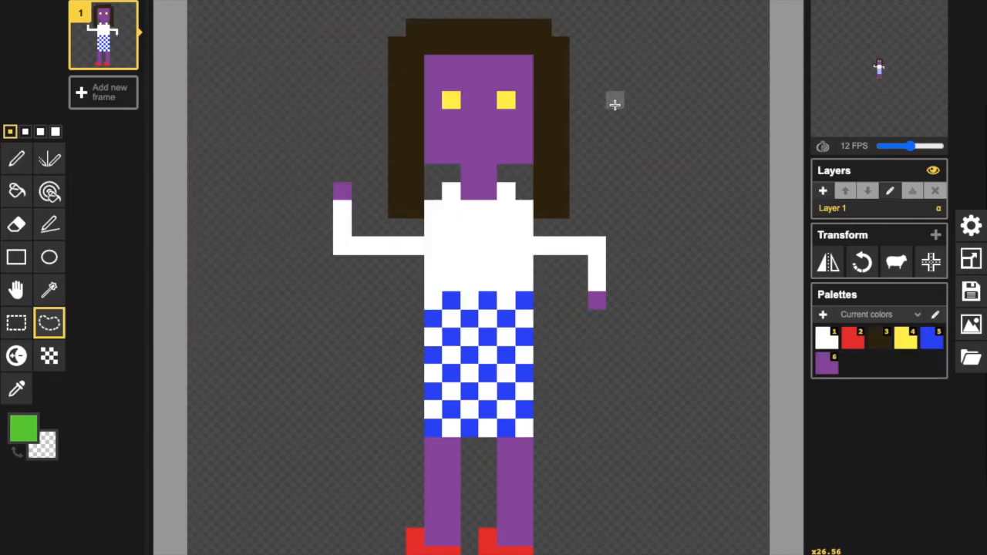
# Try drawing straight green lines in the empty area left of the figure with the Stroke tool, and undo them.
pyautogui.click(50, 224)
pyautogui.moveTo(252, 192); pyautogui.dragTo(252, 171)
pyautogui.moveTo(245, 217)
pyautogui.mouseDown()
pyautogui.moveTo(262, 320)
pyautogui.moveTo(313, 403)
pyautogui.moveTo(377, 410)
pyautogui.moveTo(567, 270)
pyautogui.moveTo(545, 115)
pyautogui.moveTo(379, 80)
pyautogui.moveTo(295, 95)
pyautogui.moveTo(307, 44)
pyautogui.mouseUp()
pyautogui.press('super+z')
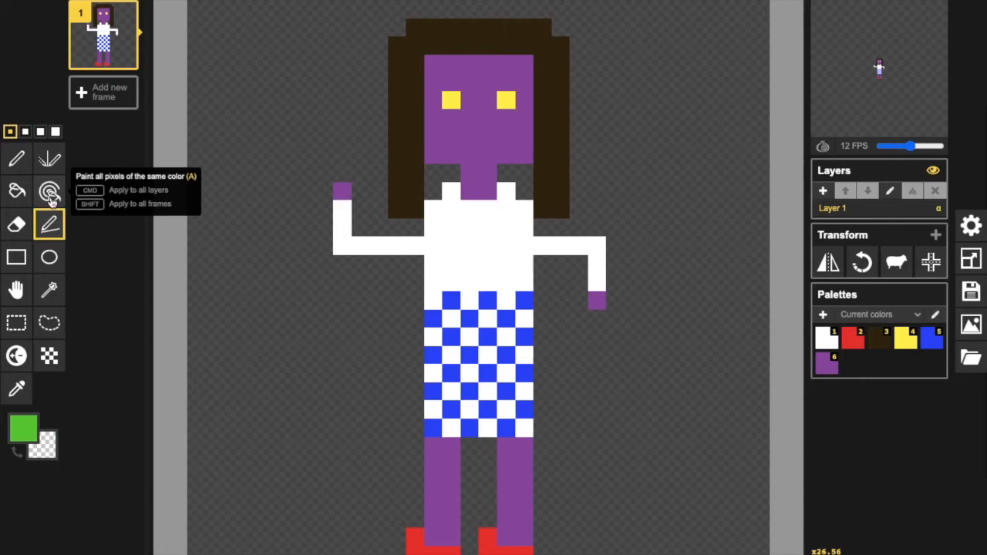
# Try recolouring all the purple skin green with the tool that paints all pixels of the same colour, and undo it.
pyautogui.click(51, 195)
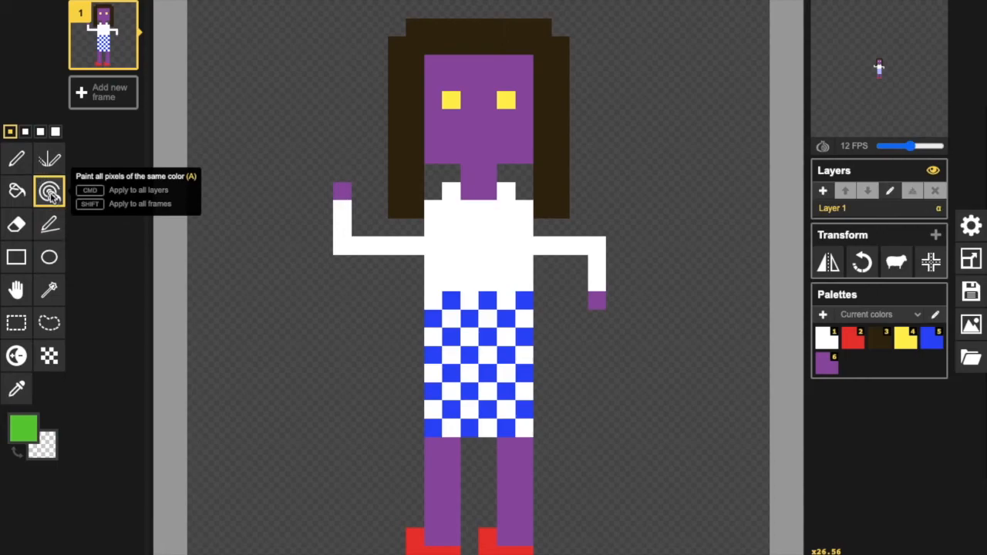
pyautogui.click(475, 144)
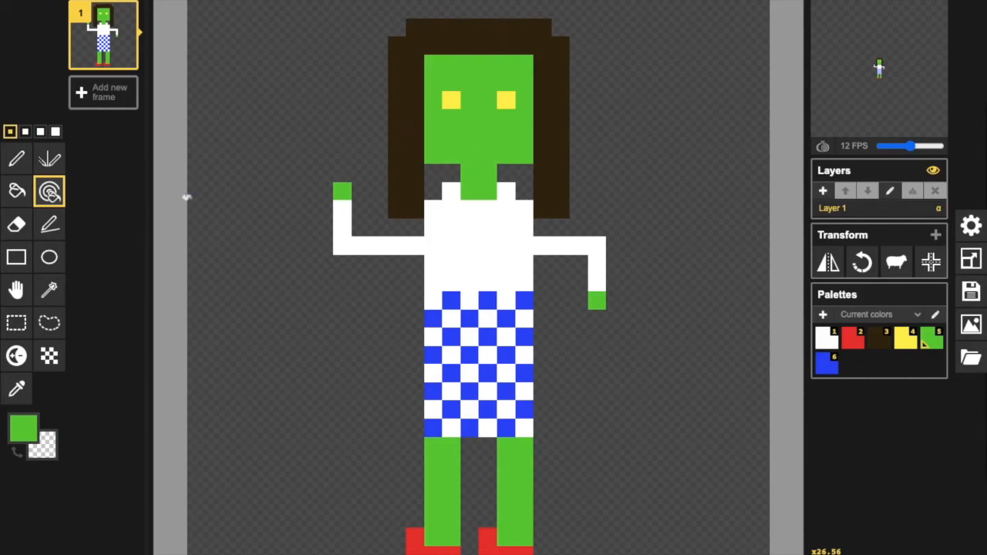
pyautogui.hotkey('ctrl', 'z')
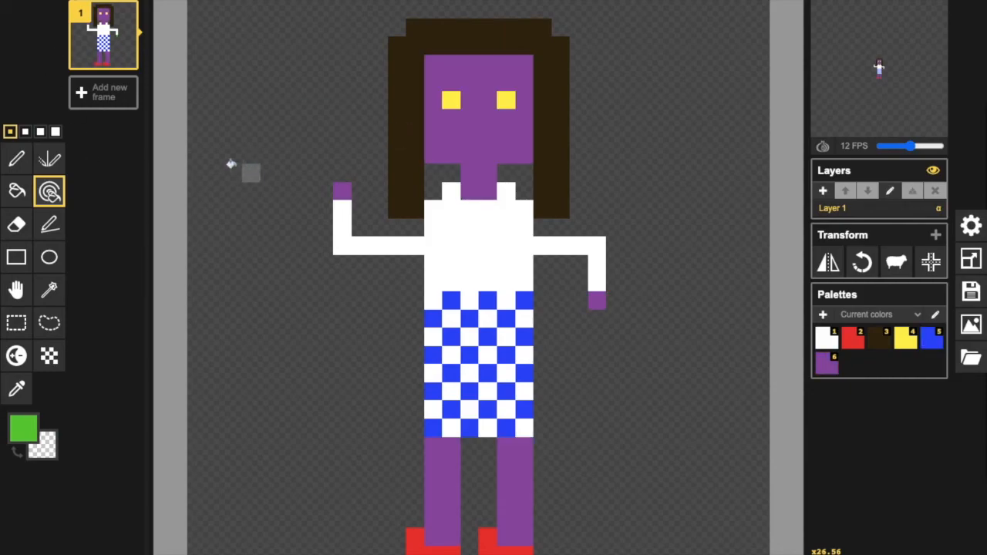
# Try filling the transparent background around the figure with green using the Paint bucket, and undo the fill.
pyautogui.click(15, 190)
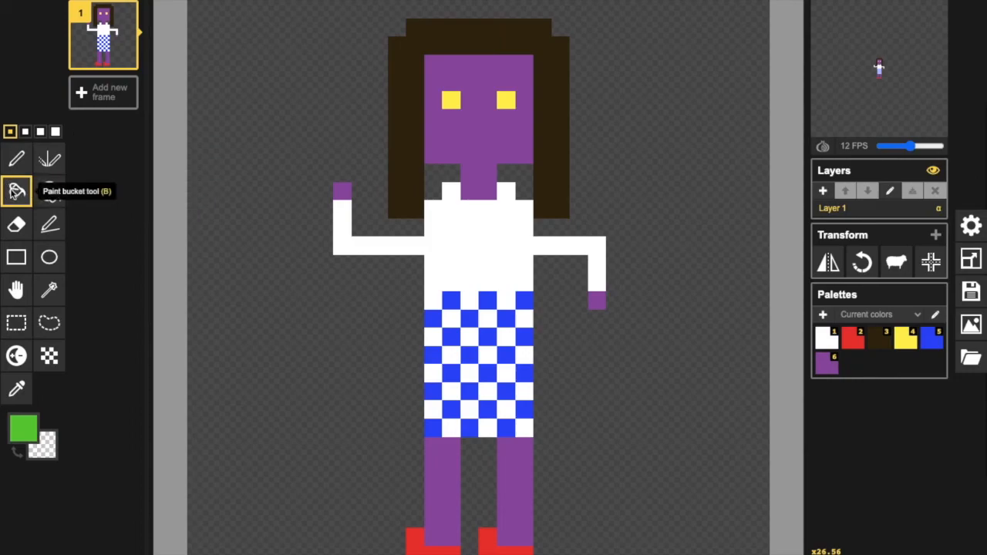
pyautogui.click(264, 112)
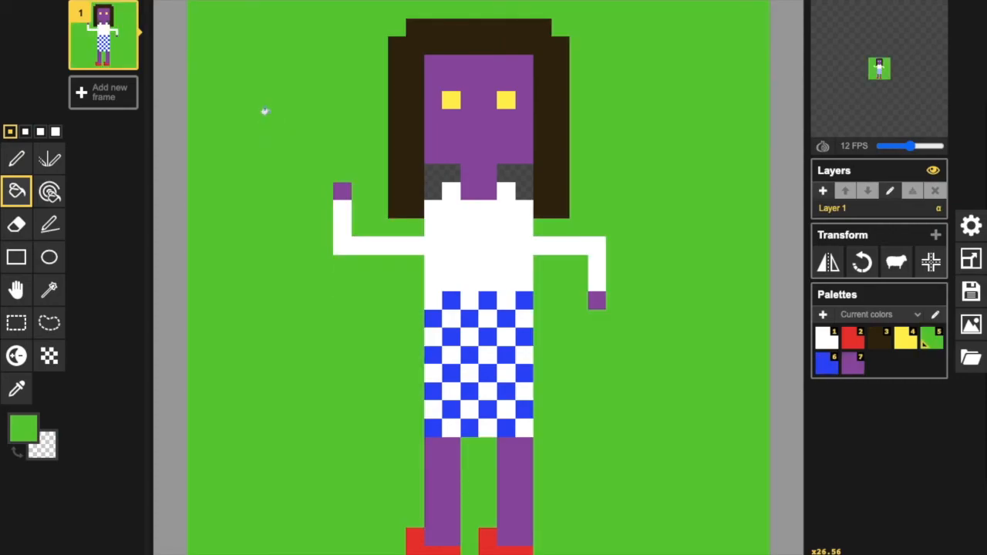
pyautogui.hotkey('ctrl', 'z')
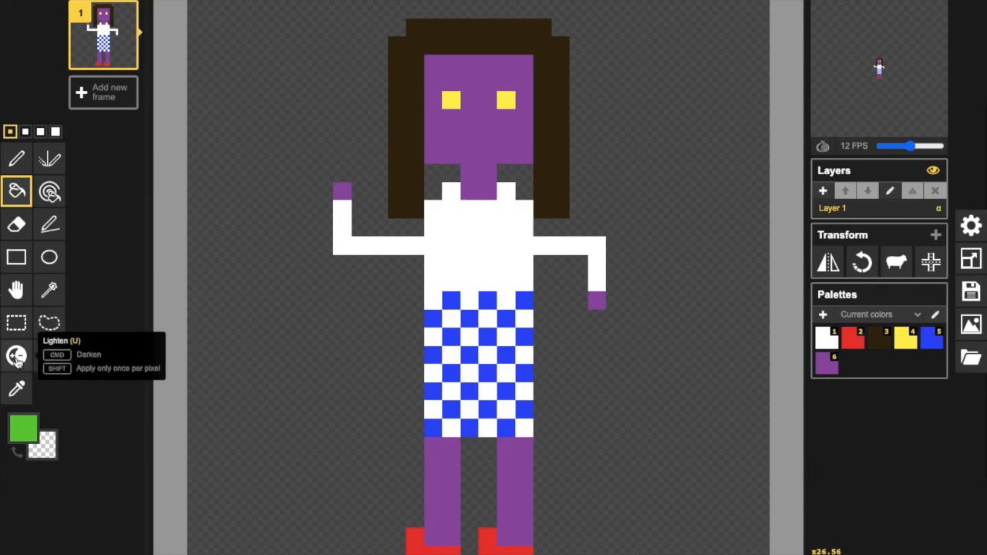
# Lighten the outer corner pixels at the upper and lower ends of the brown hair on both sides.
pyautogui.click(16, 357)
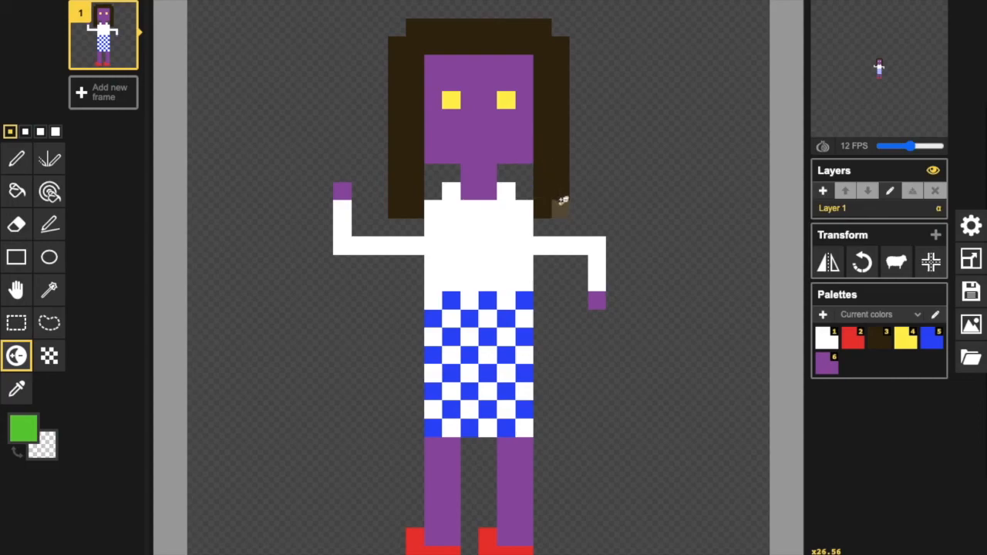
pyautogui.click(399, 206)
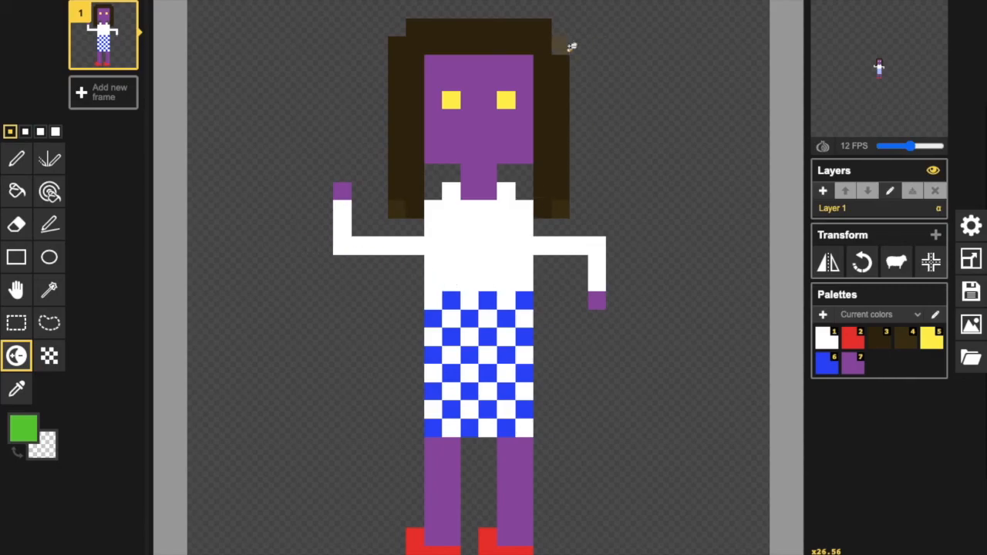
pyautogui.click(404, 40)
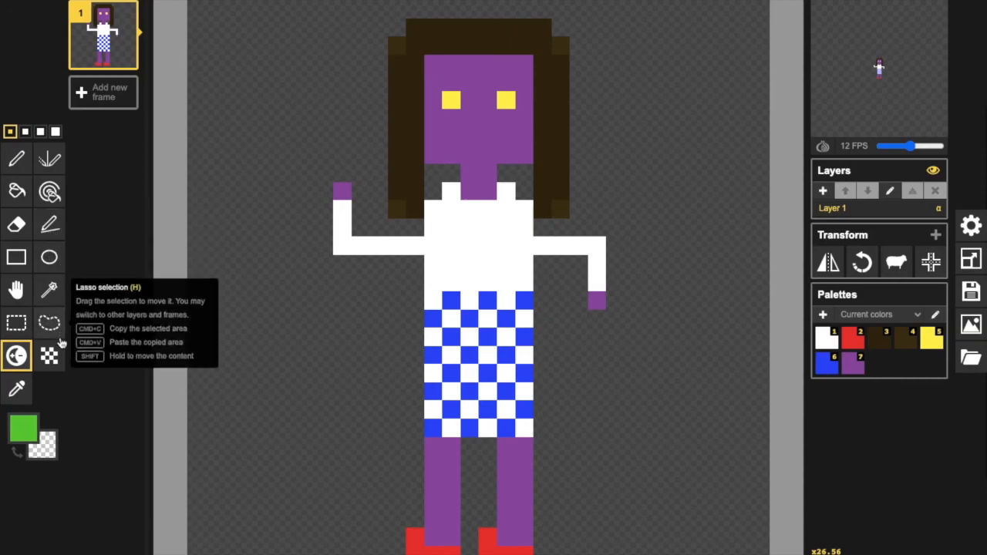
# Sample the purple of the figure's raised hand as the primary colour with the Color picker.
pyautogui.click(20, 394)
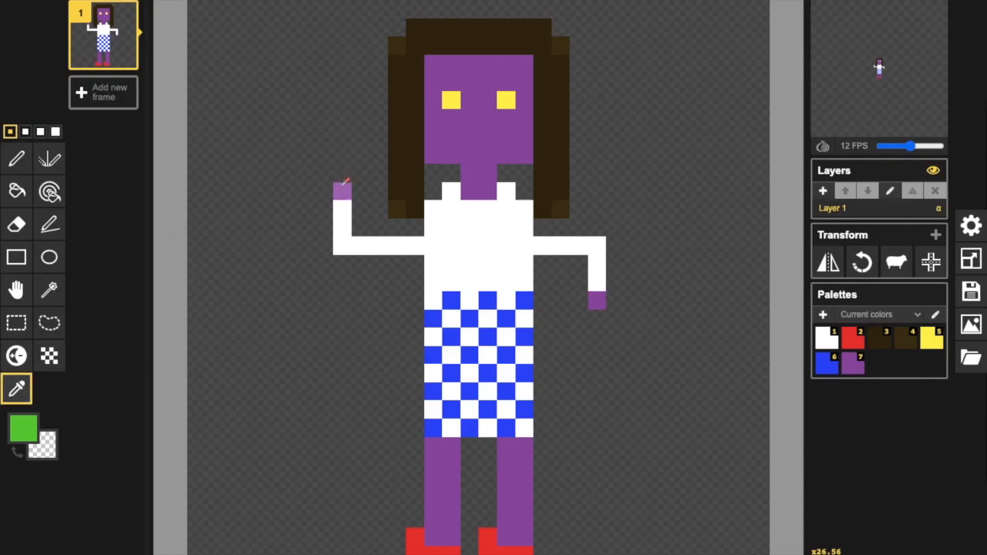
pyautogui.click(344, 186)
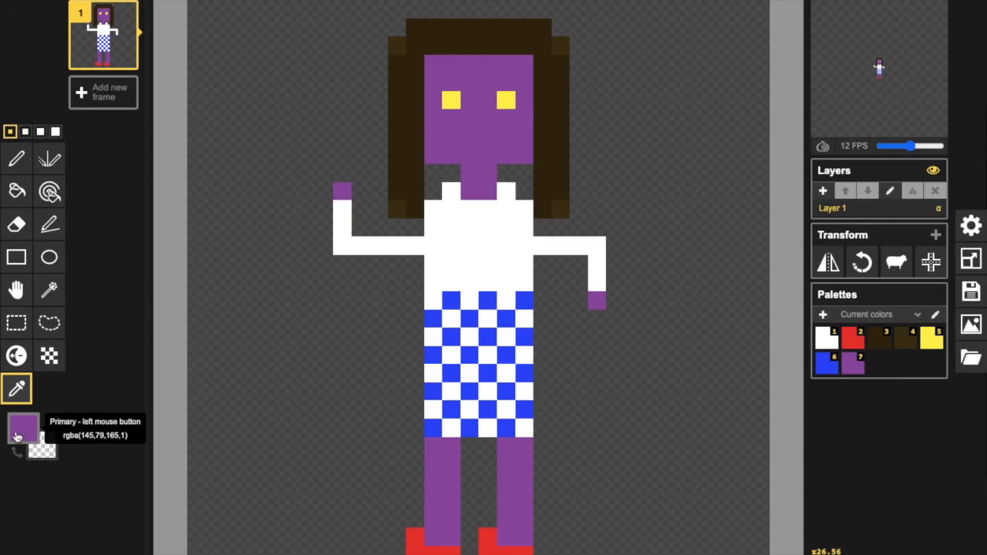
# Set the primary colour to a muted green and draw mirrored vertical strokes on both sides of the figure with the Vertical Mirror pen.
pyautogui.click(54, 165)
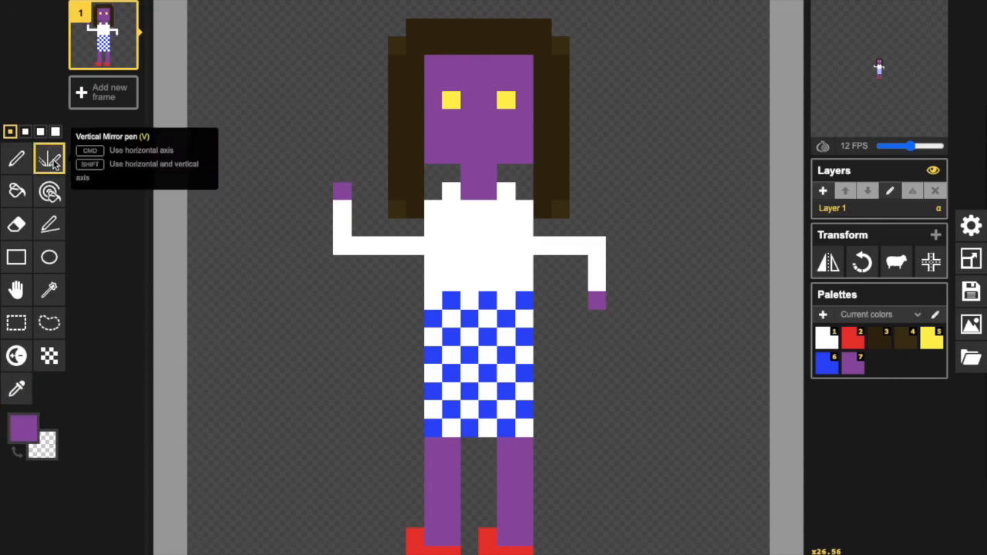
pyautogui.click(23, 429)
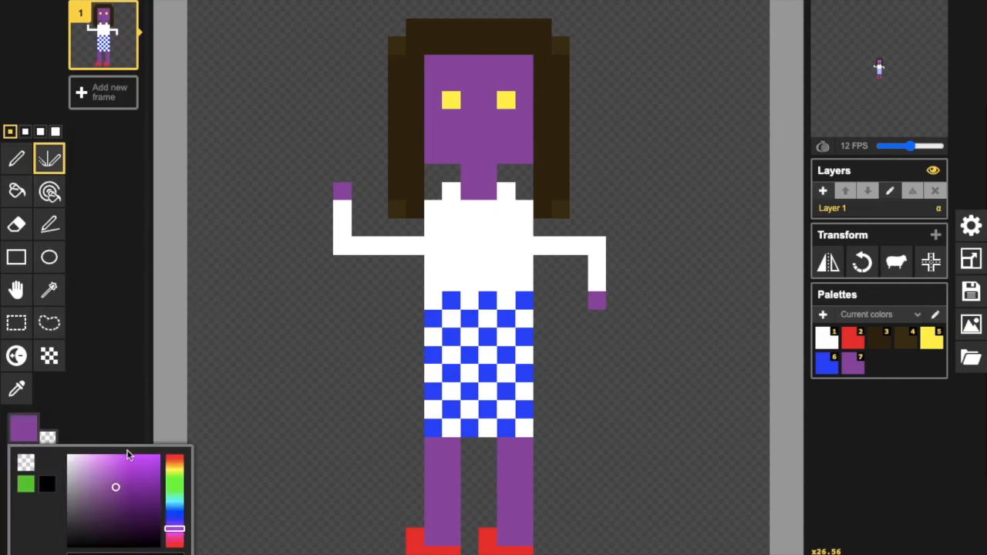
pyautogui.click(182, 480)
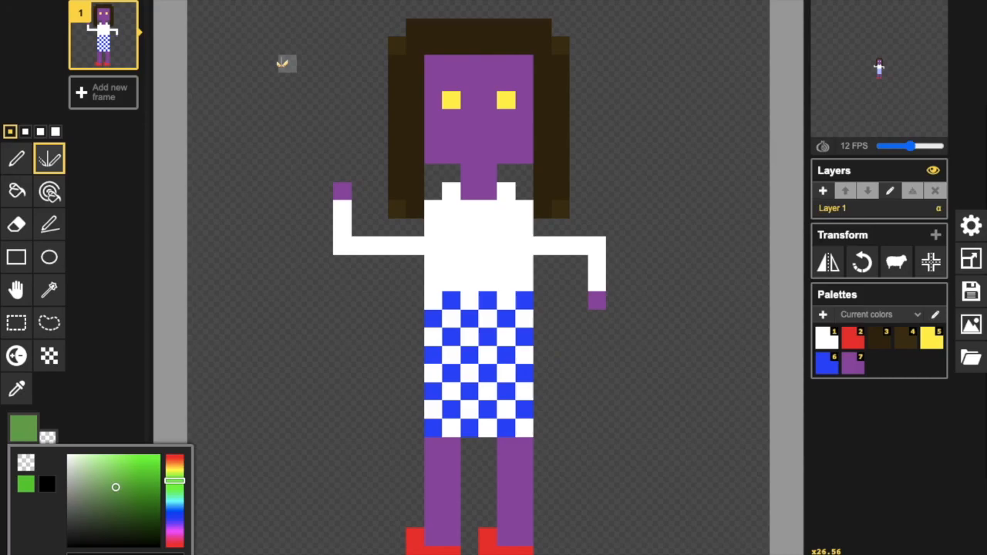
pyautogui.moveTo(283, 63); pyautogui.dragTo(270, 342)
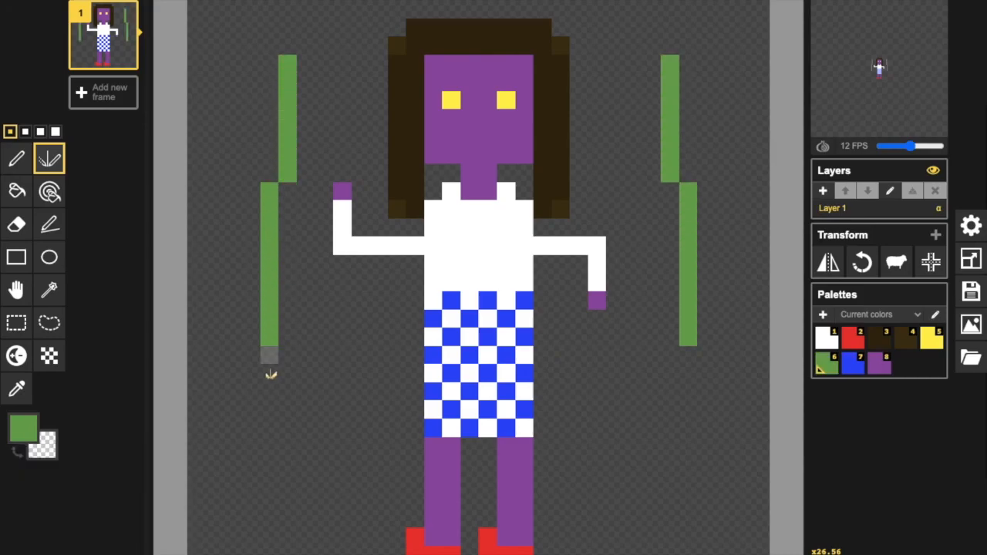